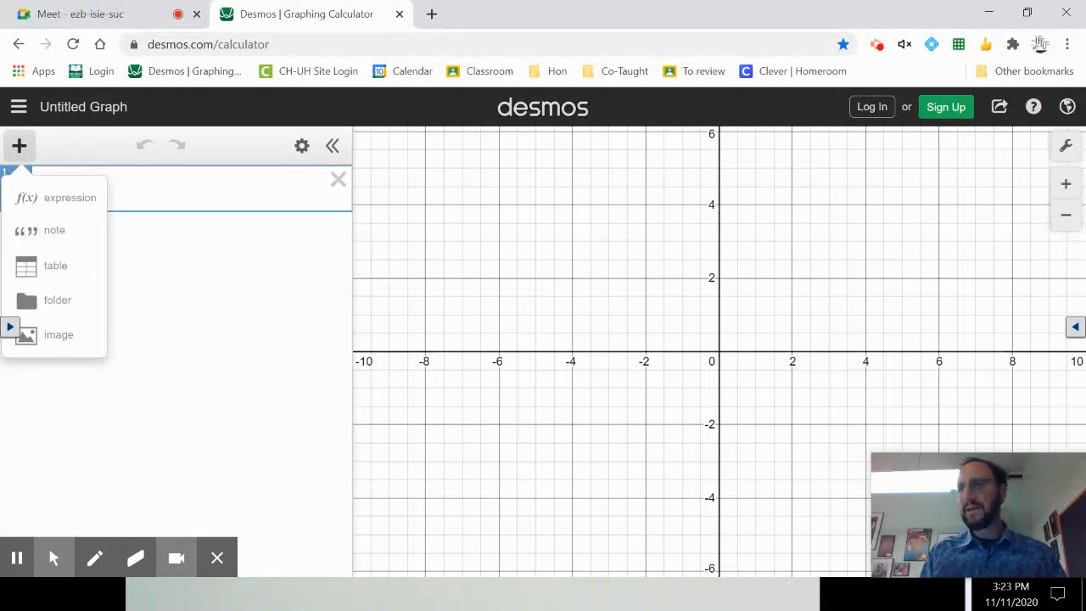
Add a table and enter the points (0, 6) and (2, 22) in its first two rows.
left_click(278, 300)
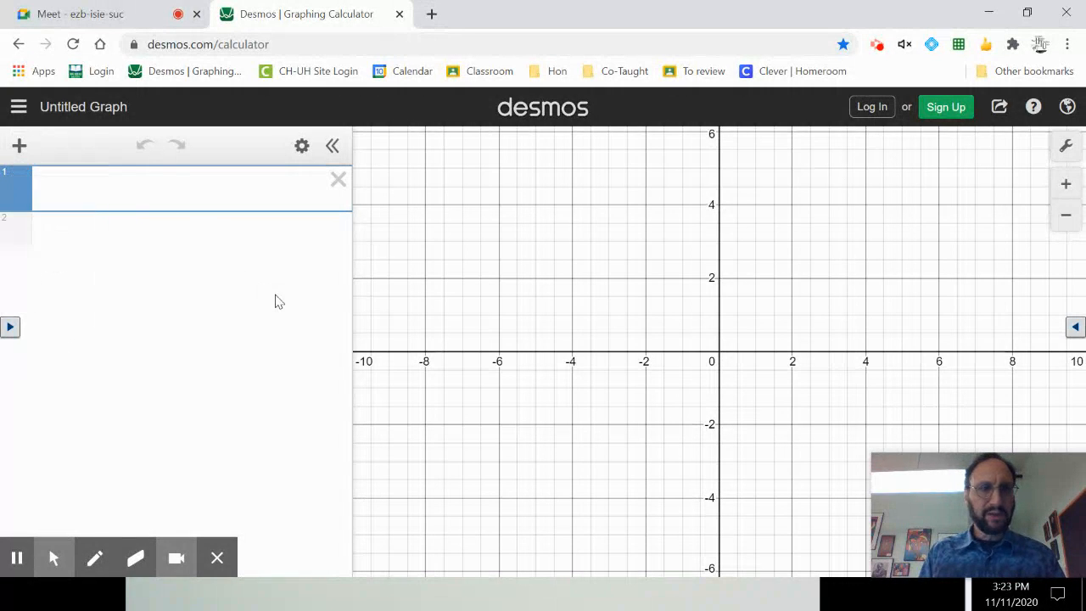
left_click(18, 146)
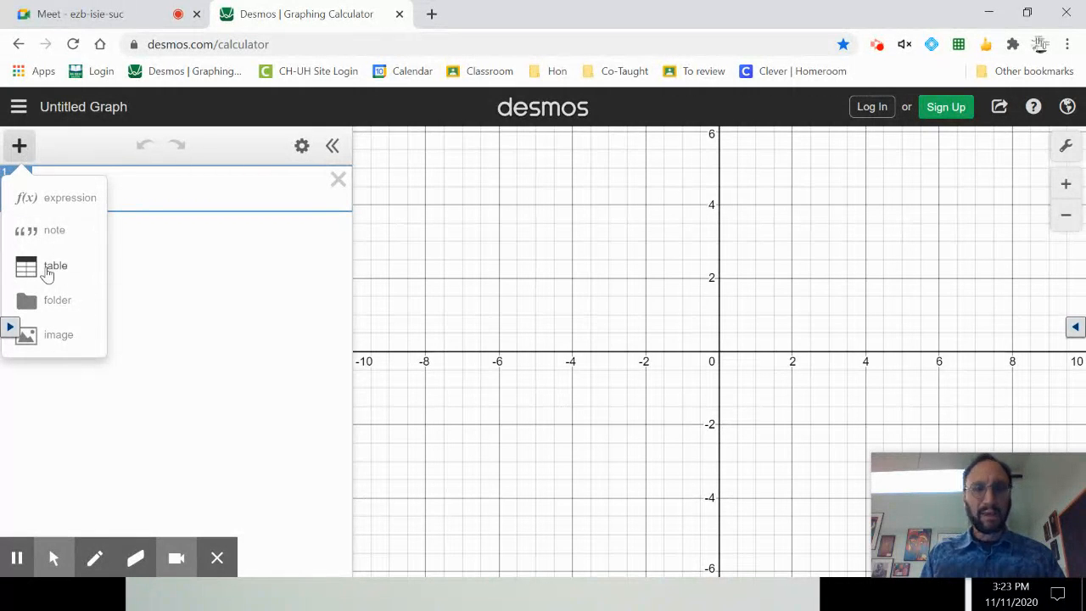
left_click(47, 268)
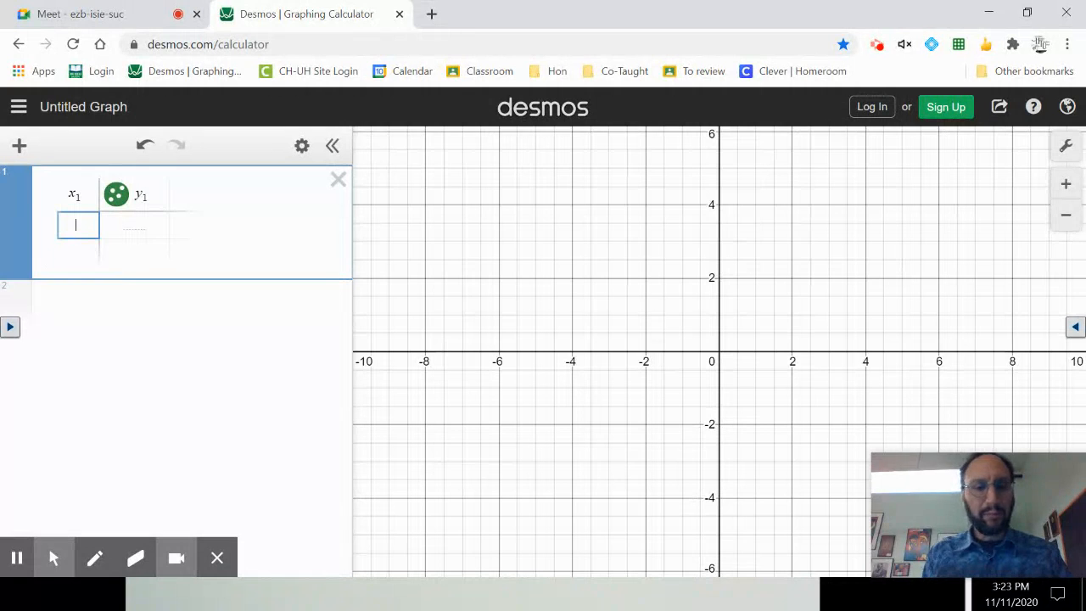
type("0")
key("Tab")
type("6")
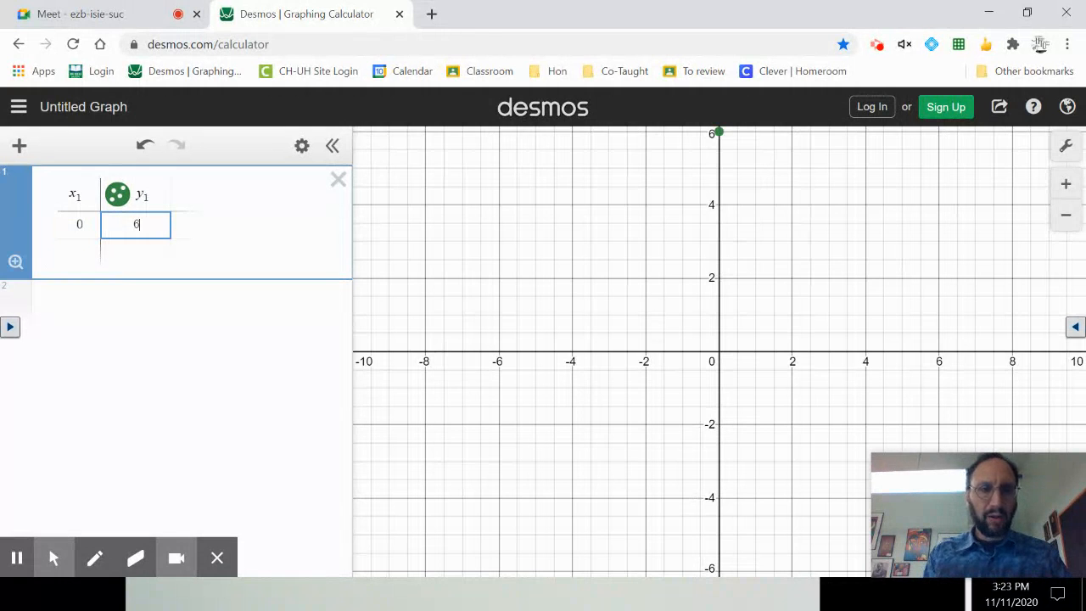
key("Return")
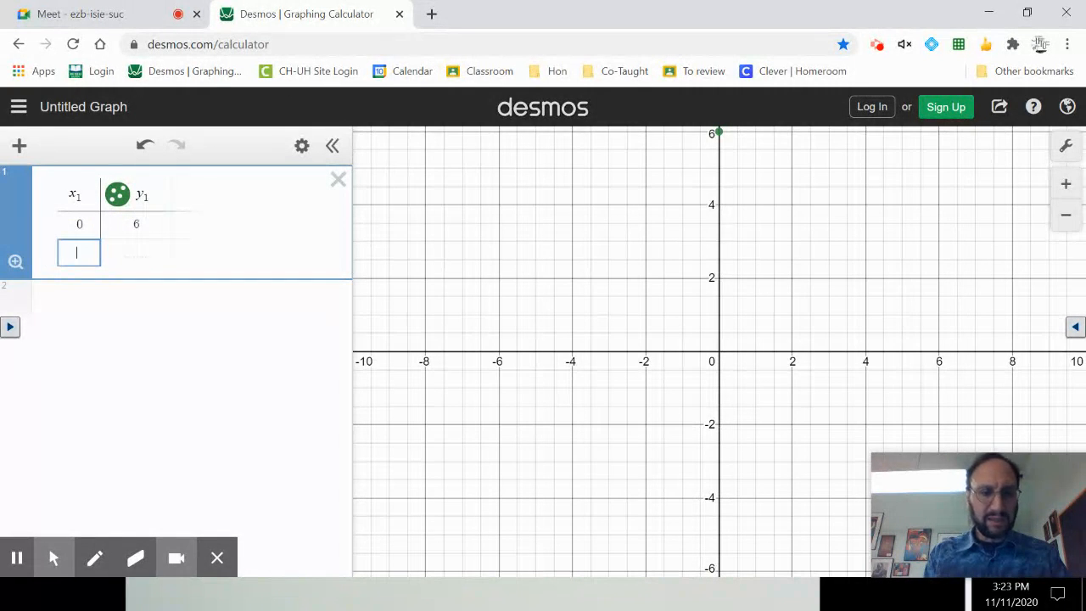
type("2")
key("Tab")
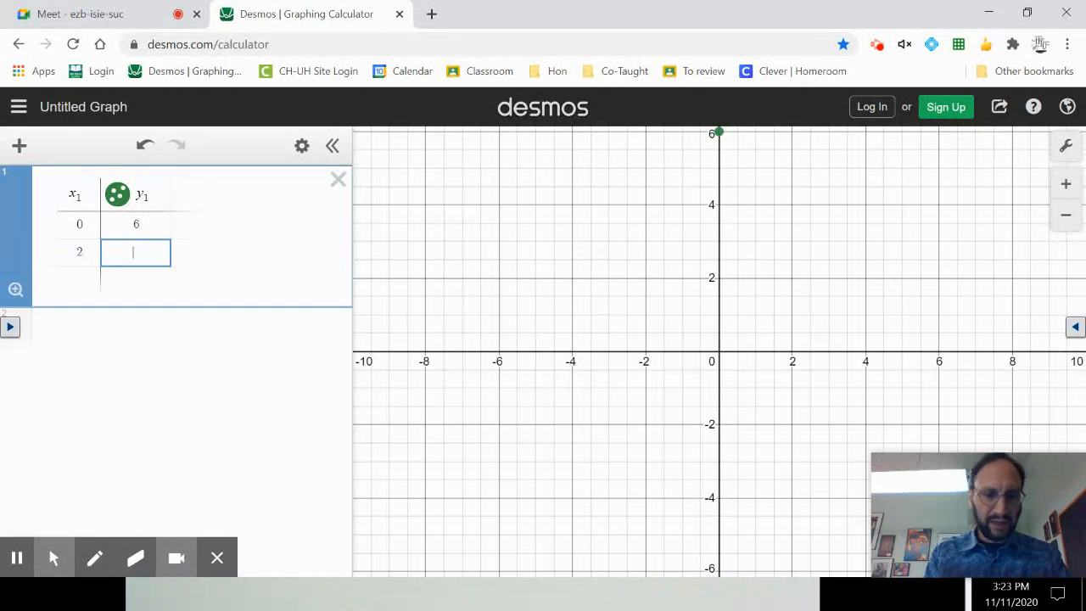
type("22")
key("Return")
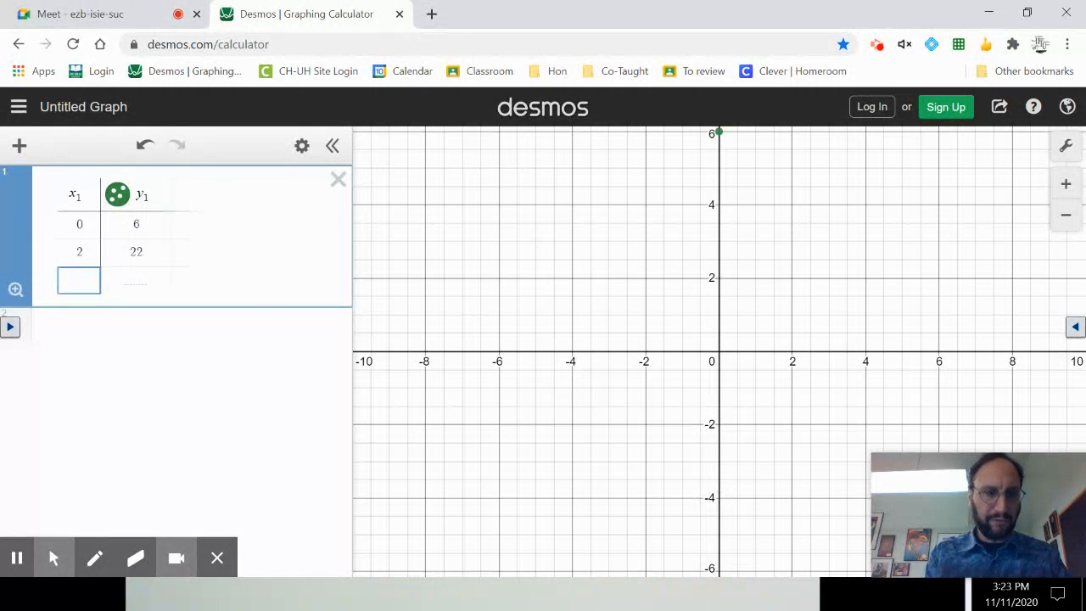
Add the points (4, 22) and (6, 6) as the next two rows of the table.
type("4")
key("Return")
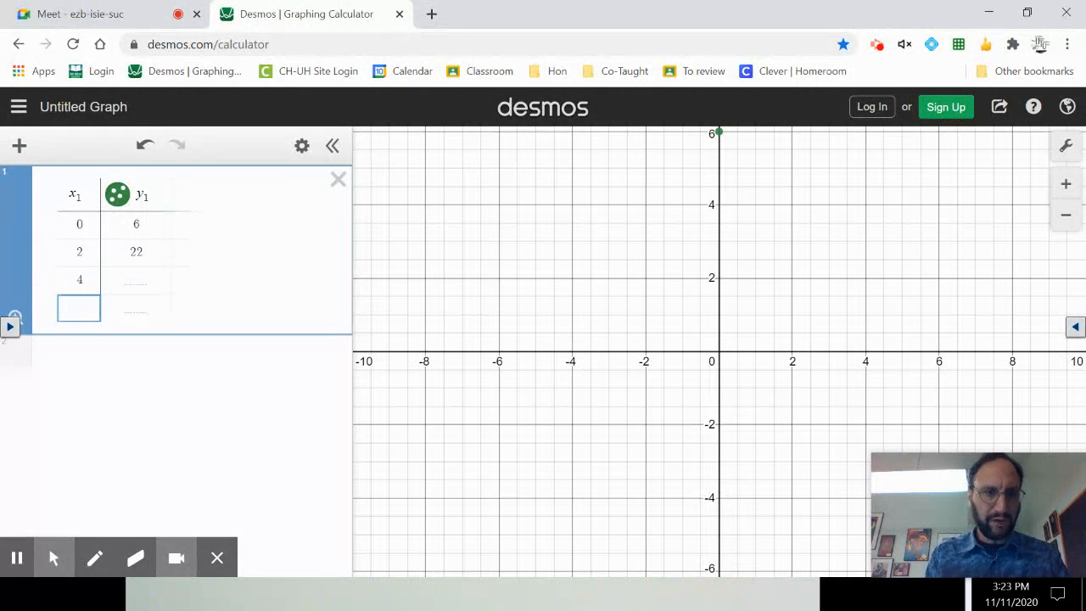
left_click(137, 278)
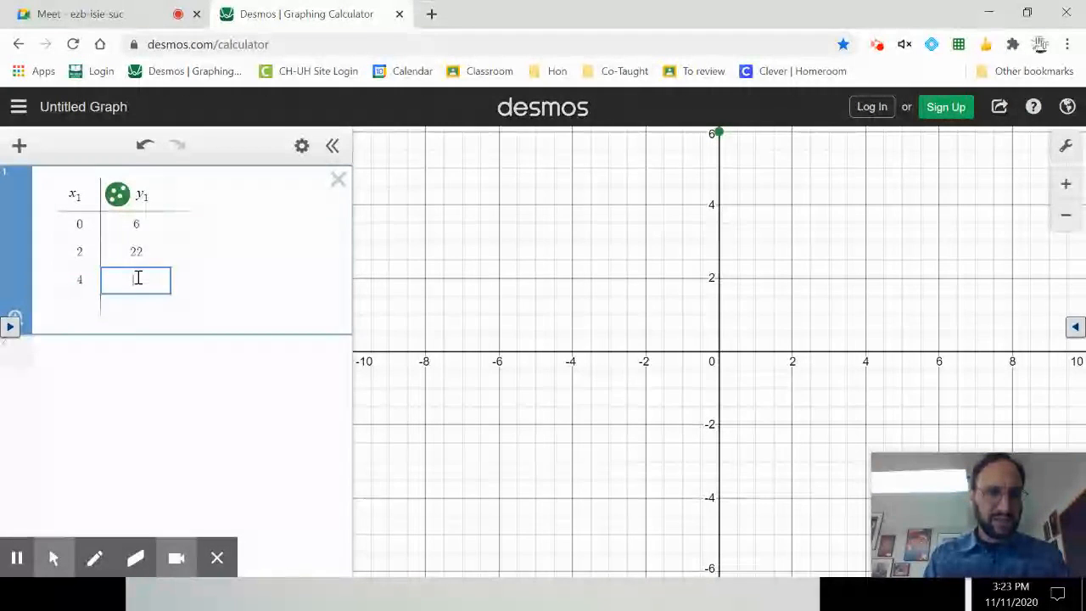
type("22")
key("Return")
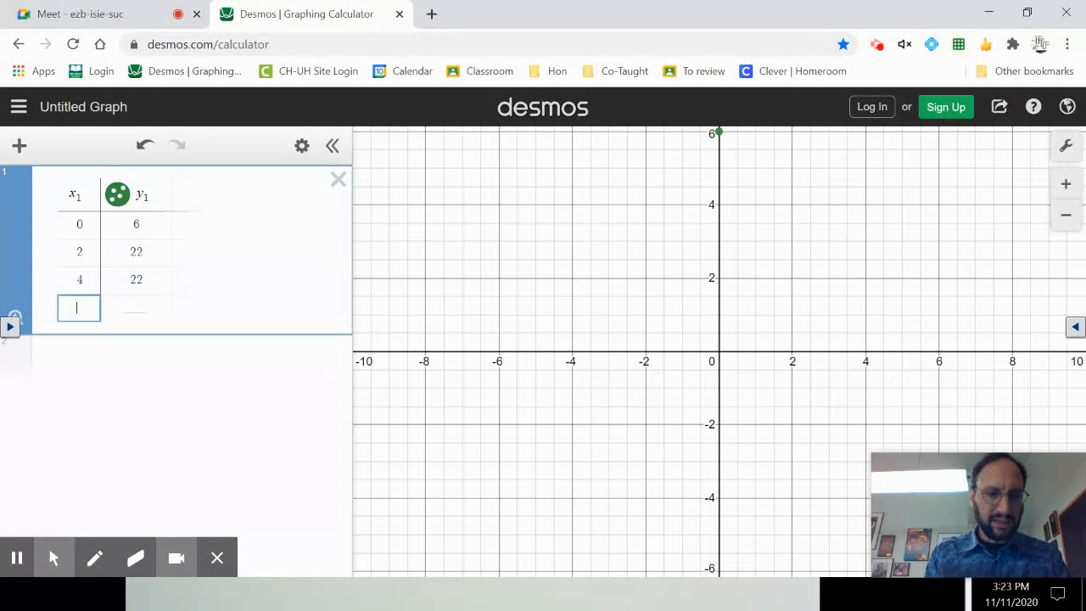
type("6")
key("Tab")
type("6")
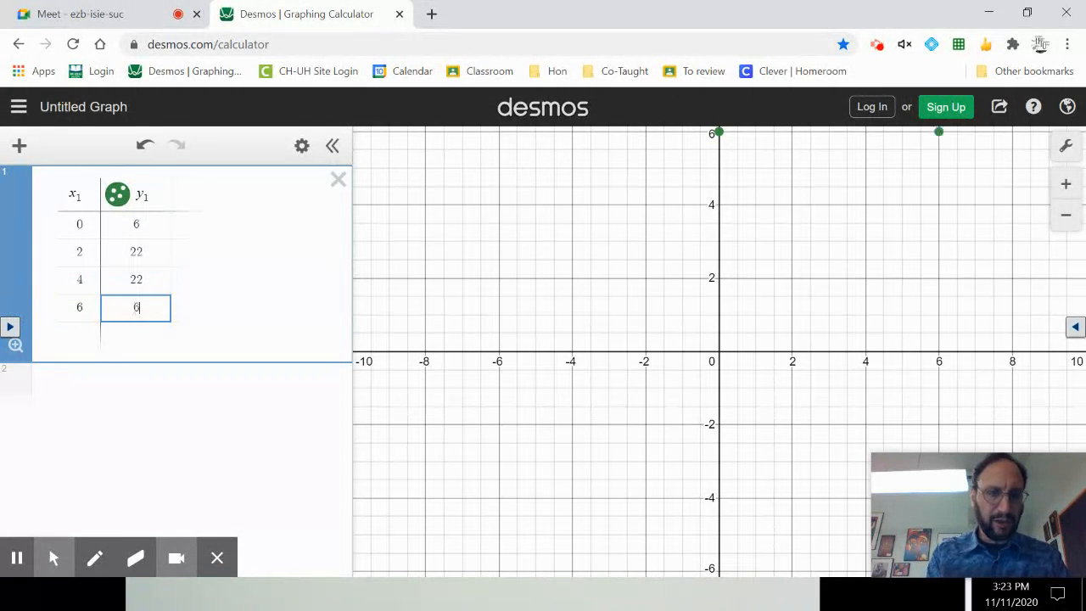
left_click(139, 393)
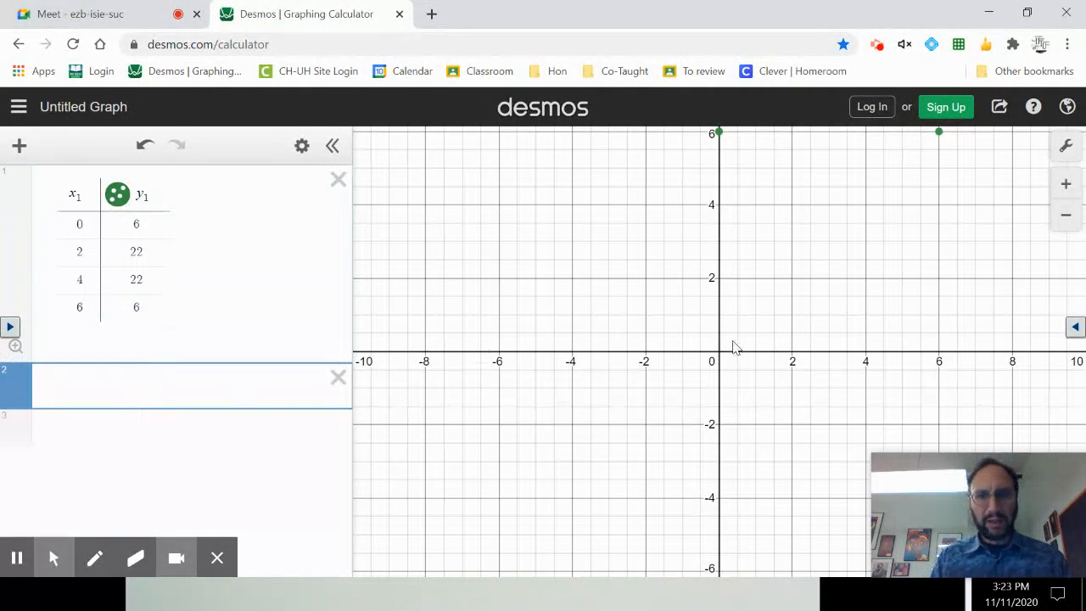
Enter the quadratic regression y₁ ~ ax₁² + bx₁ + c in the expression line below the table.
scroll(789, 299, "down", 5)
left_click_drag(794, 300, 654, 371)
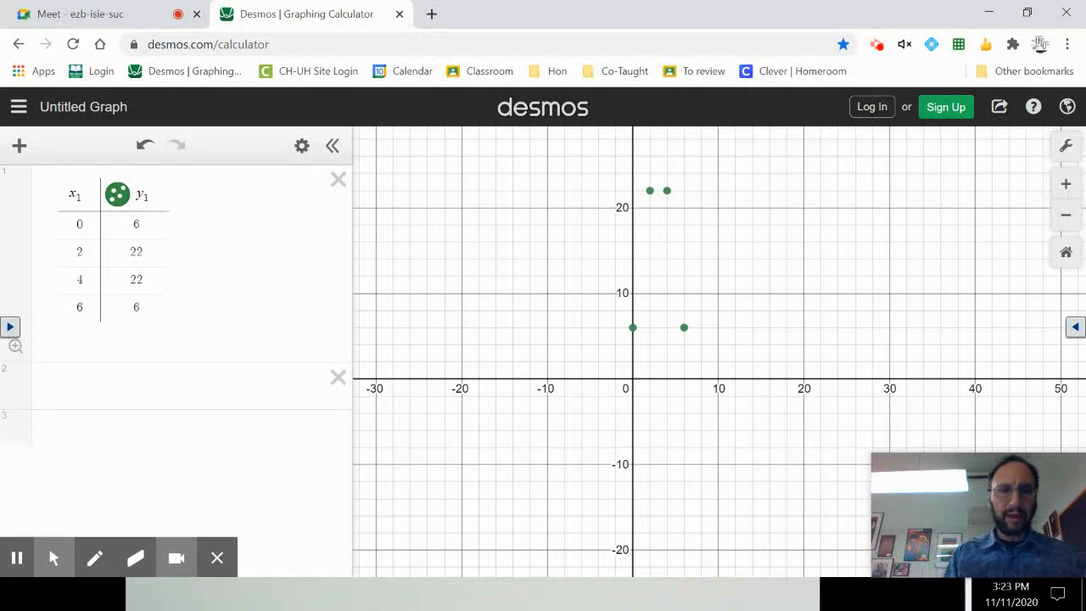
left_click(91, 380)
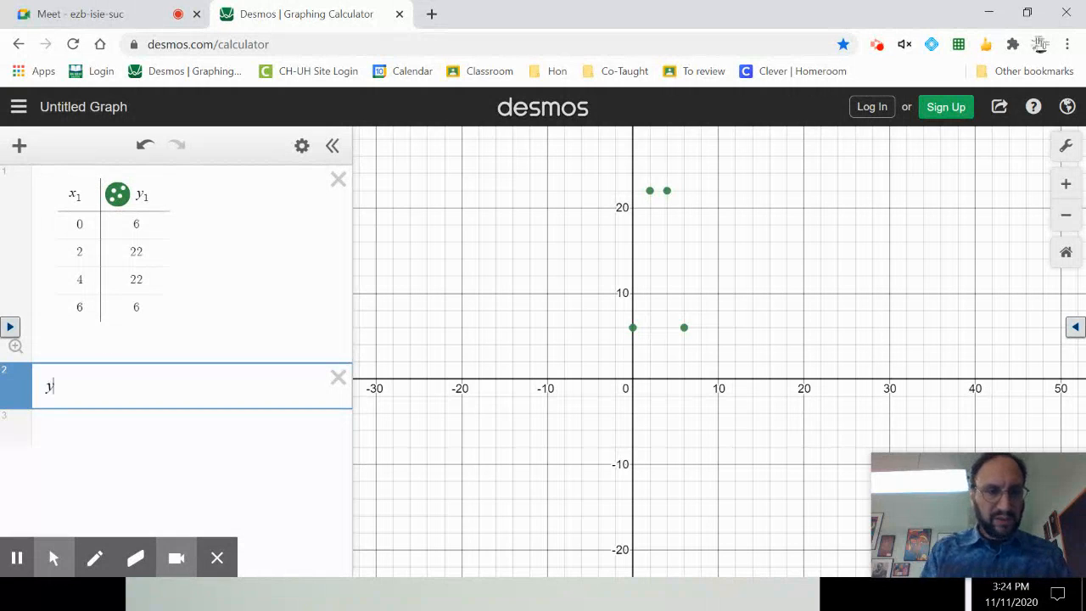
type("1 ~")
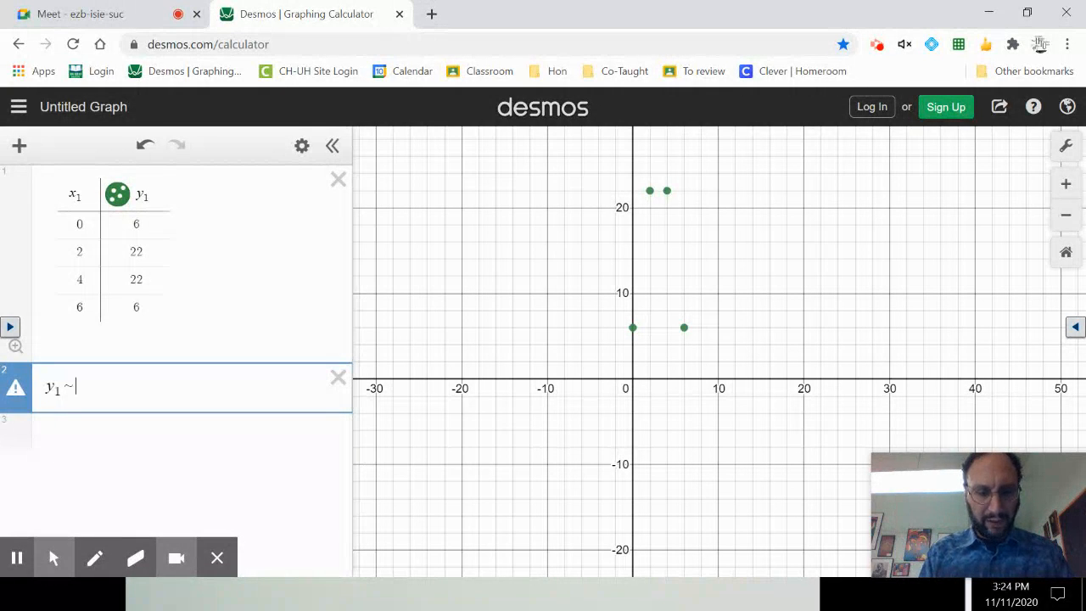
type("ax")
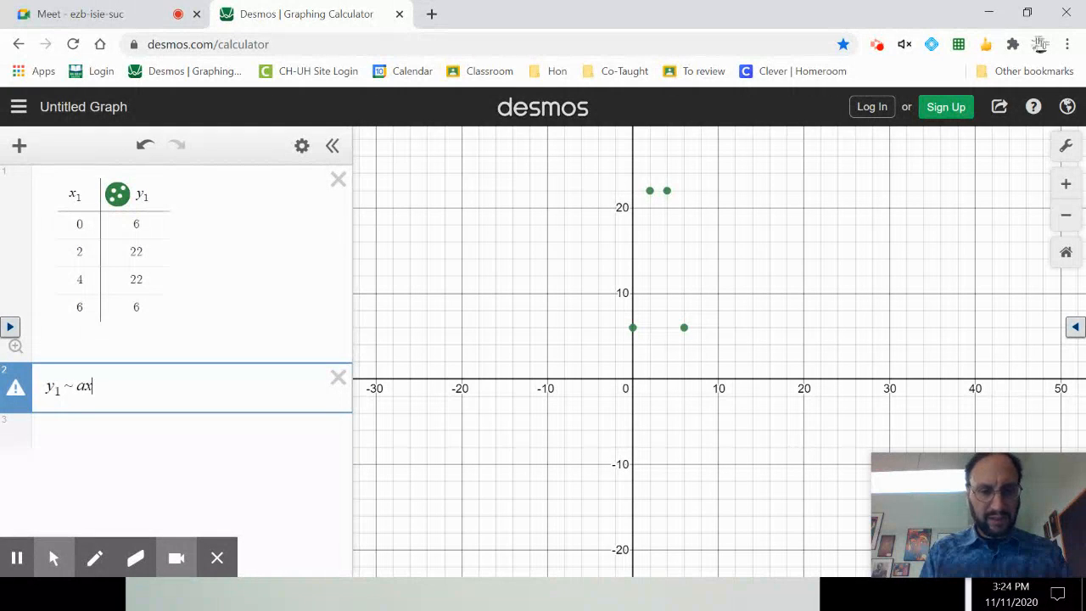
type("1")
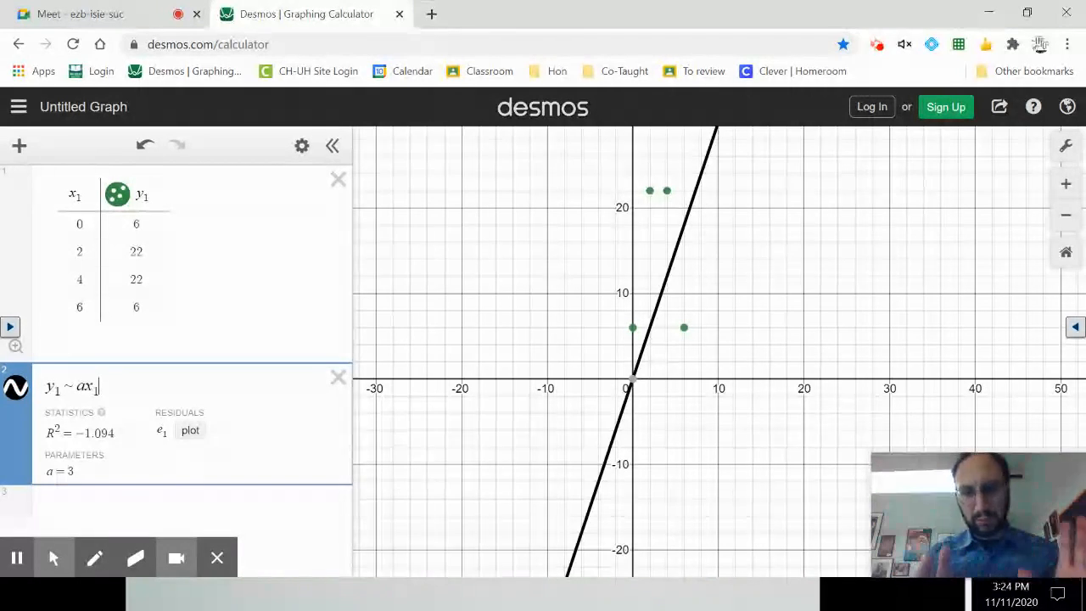
type("^2")
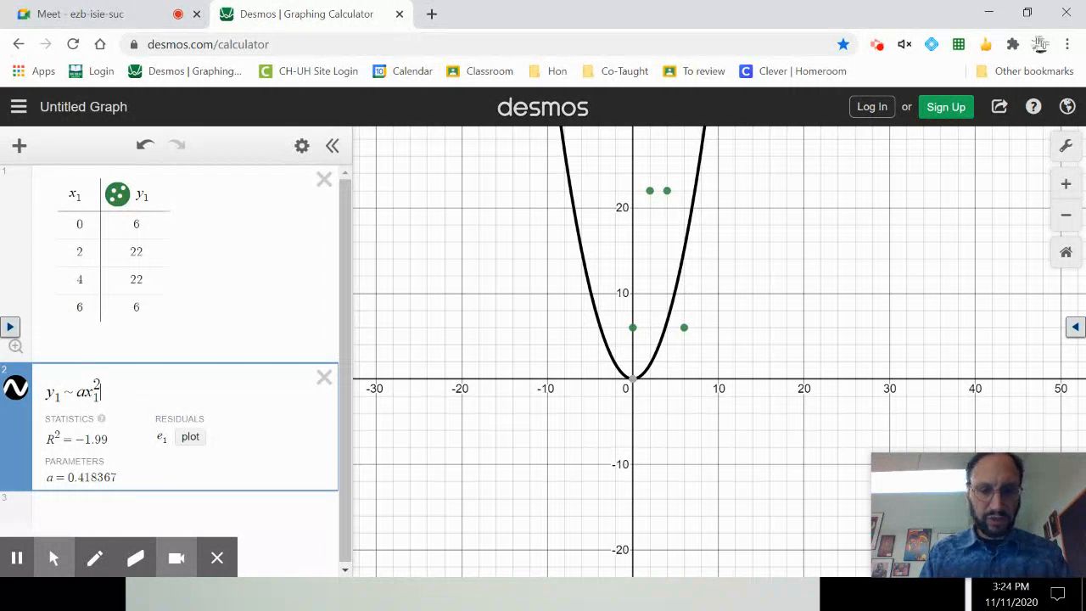
type("bx1")
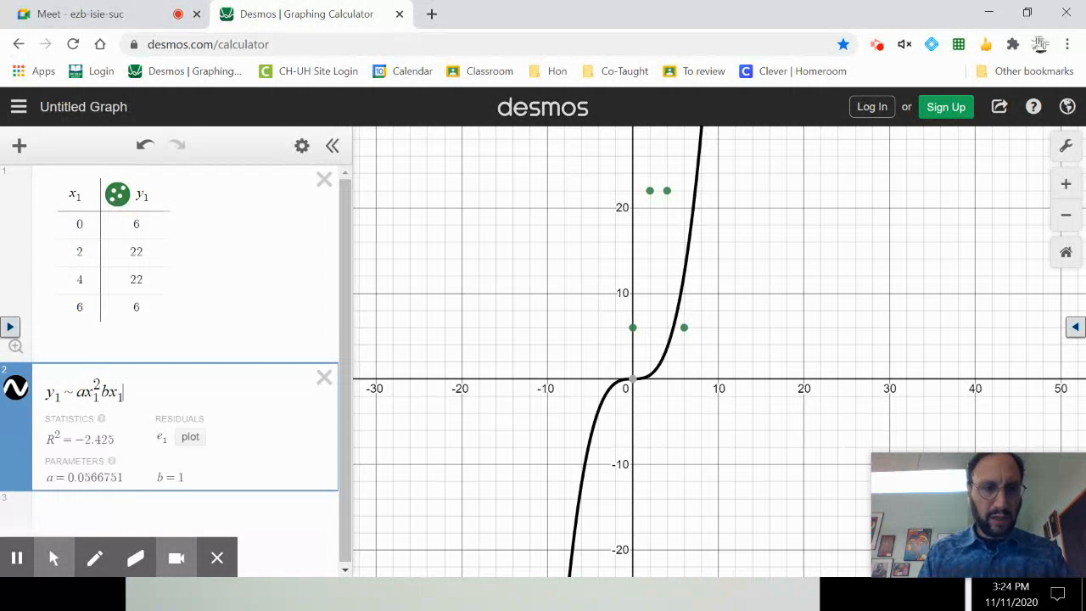
left_click(101, 392)
type("+")
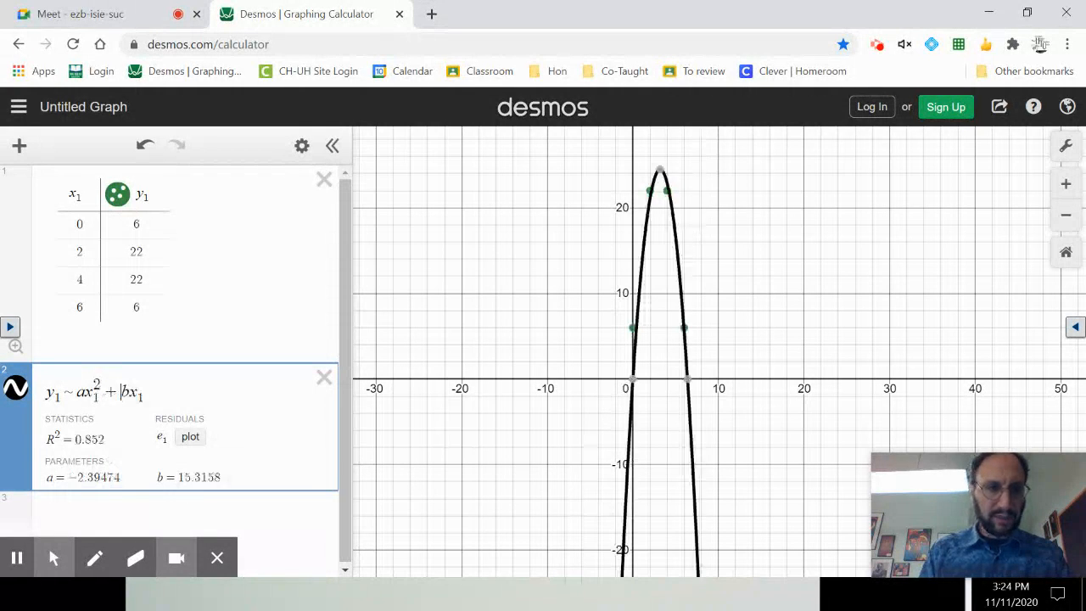
key("End")
type("+c")
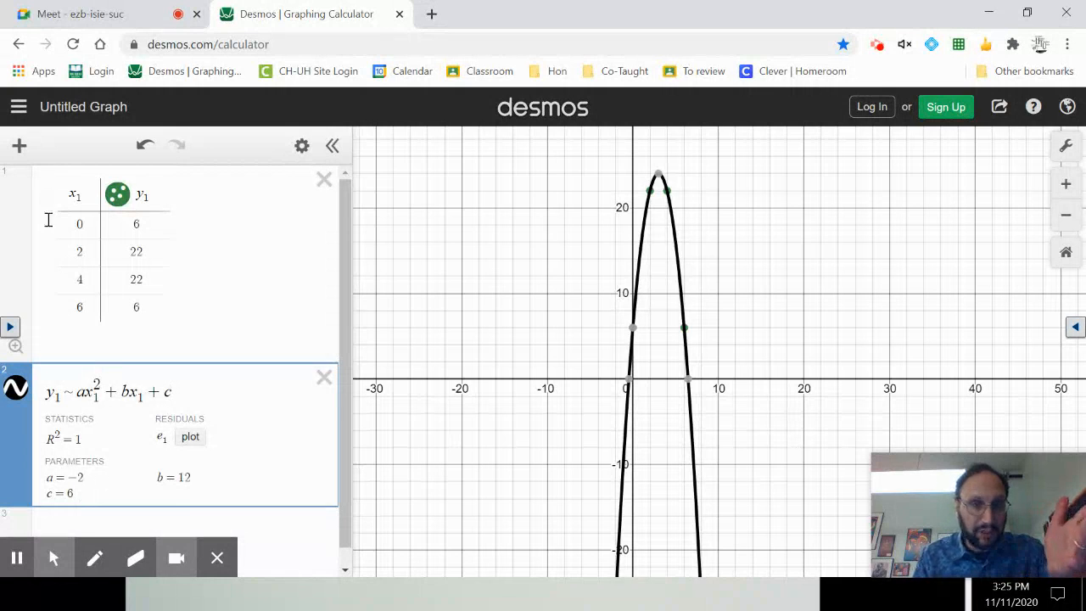
Hide the regression curve on the graph while keeping the table's points shown.
left_click(118, 195)
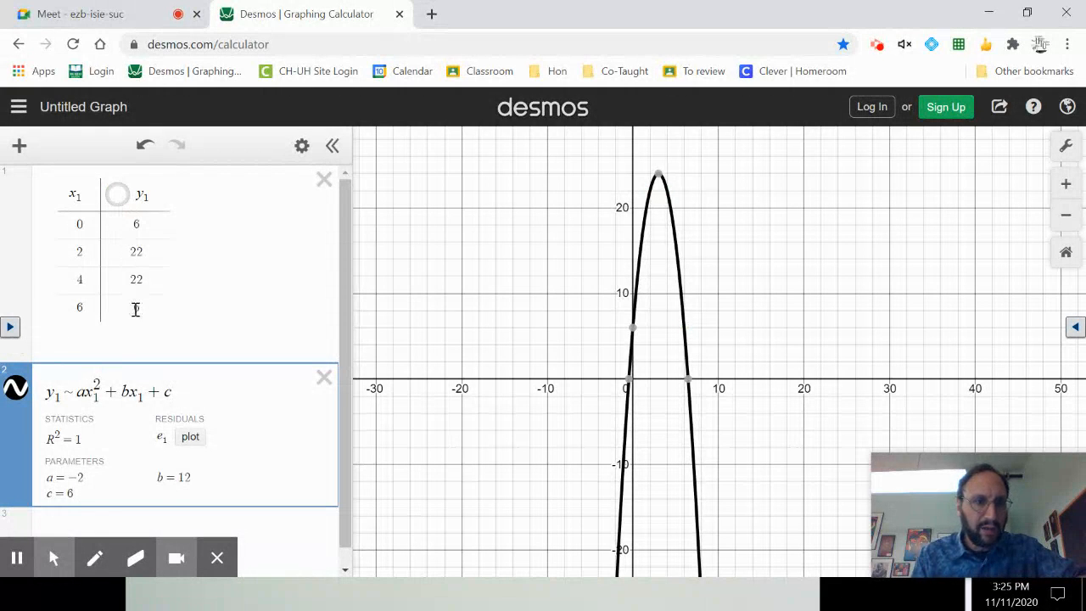
left_click(118, 196)
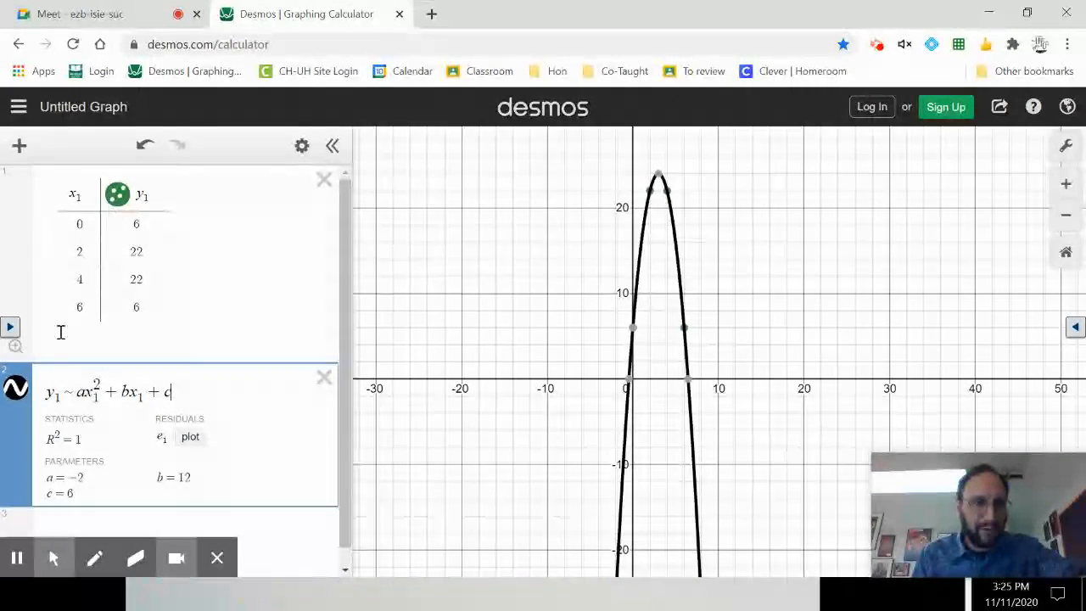
left_click(17, 388)
Define the function f(x) = -2x² + 12x + 6 in a new expression below the regression.
scroll(67, 475, "down", 1)
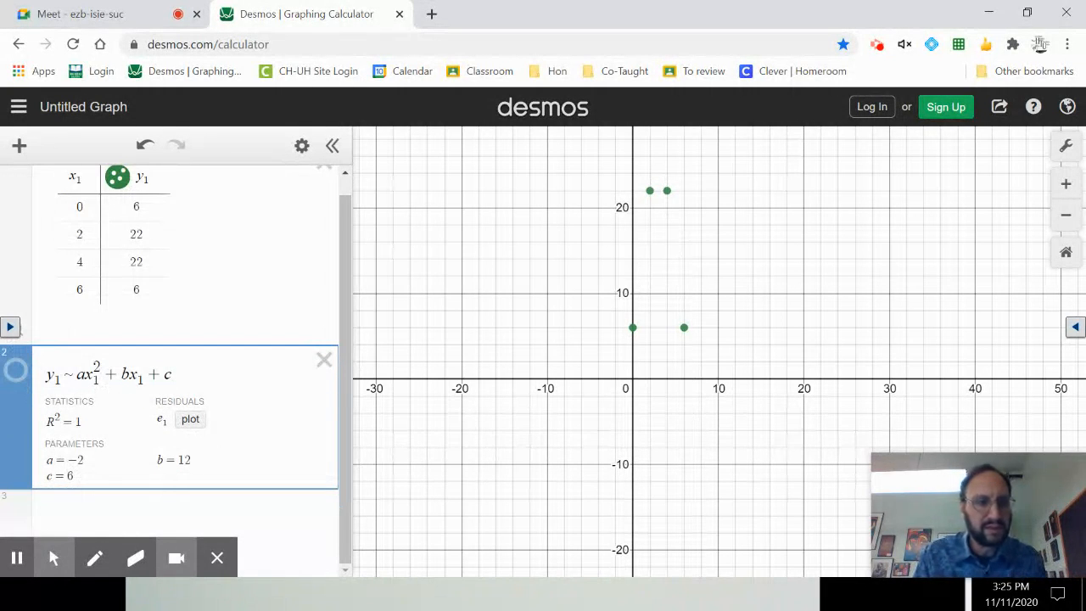
left_click(78, 507)
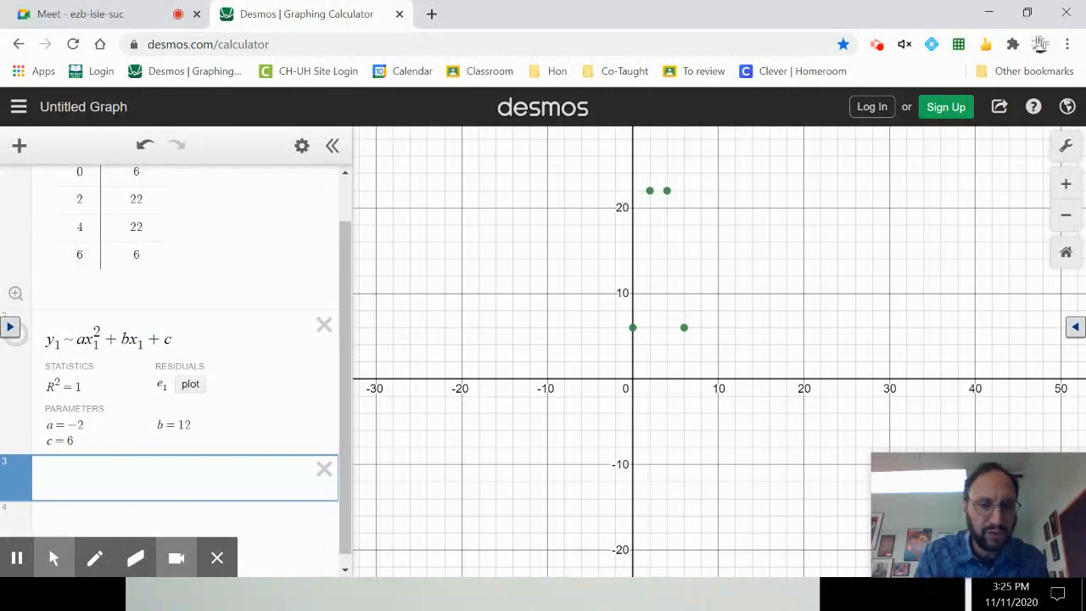
type("f(x)=")
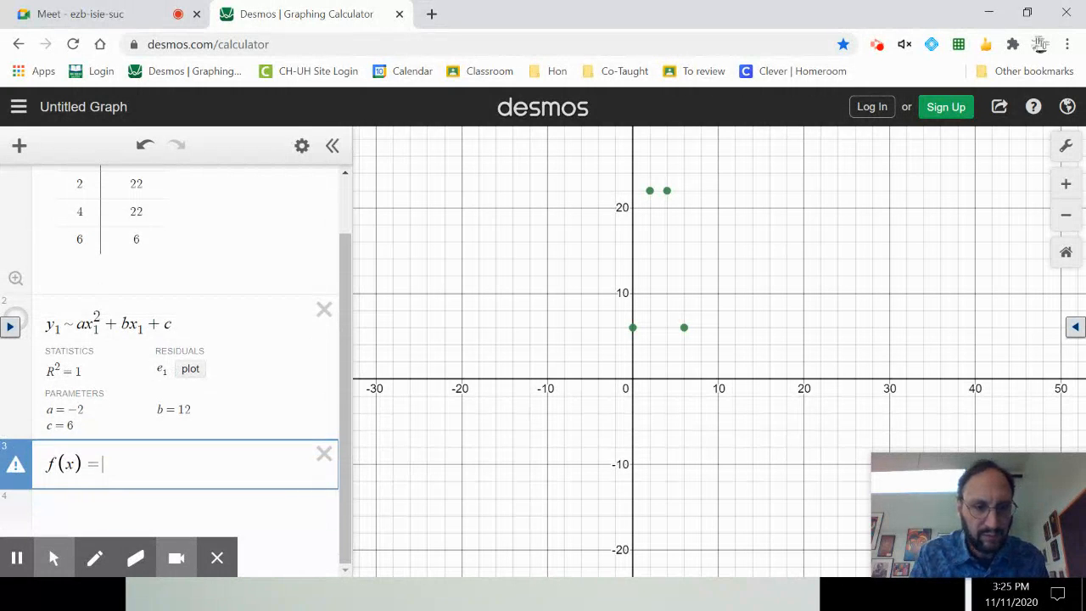
type("-2x^2")
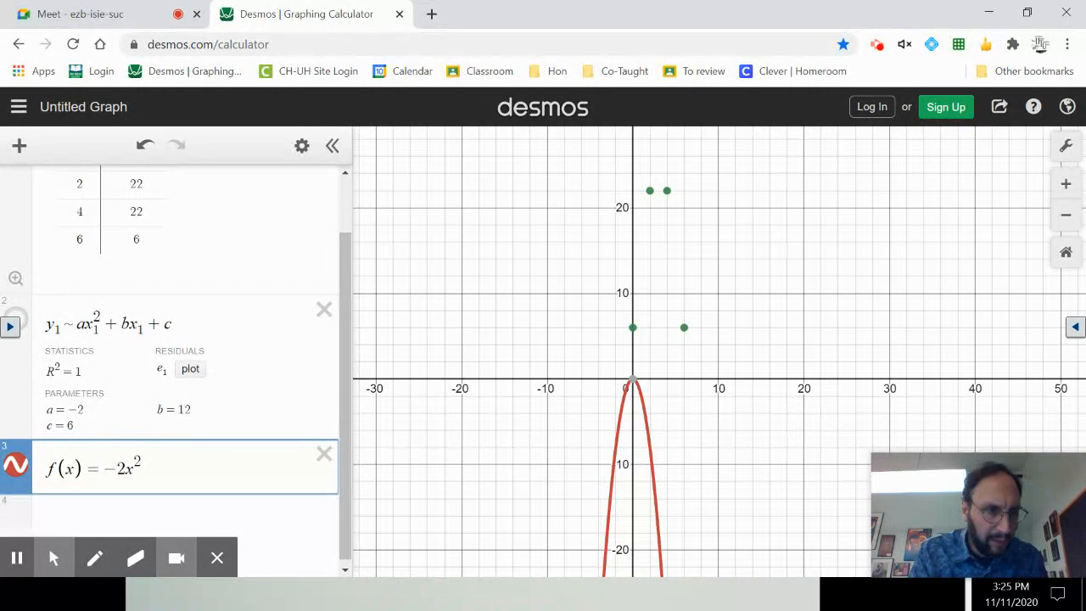
type("+12x")
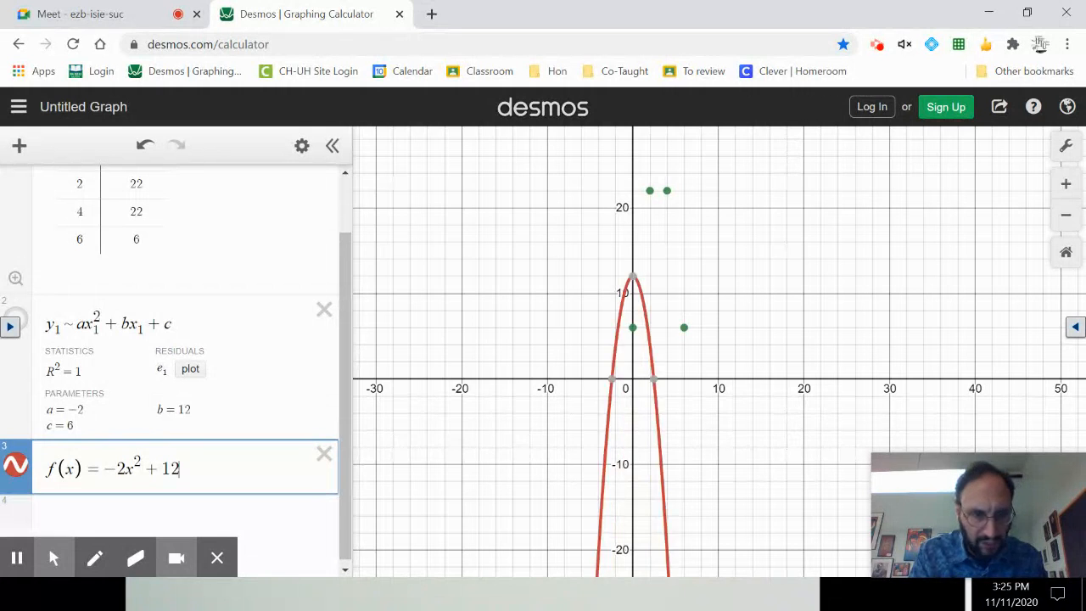
type("+6")
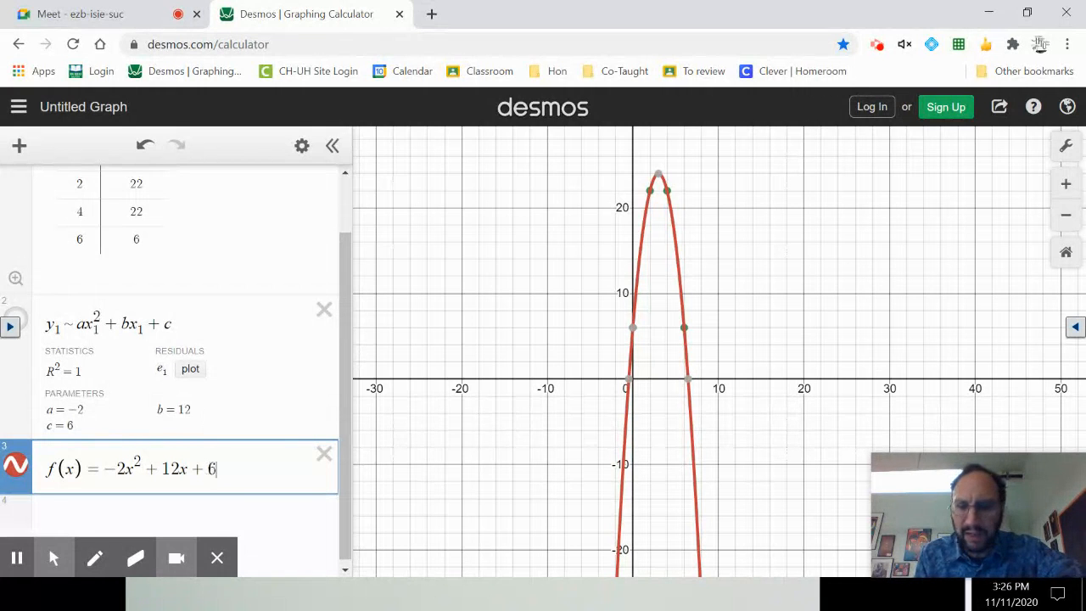
Evaluate the function at x = 5 by adding the expression f(5) below its definition.
scroll(209, 468, "down", 1)
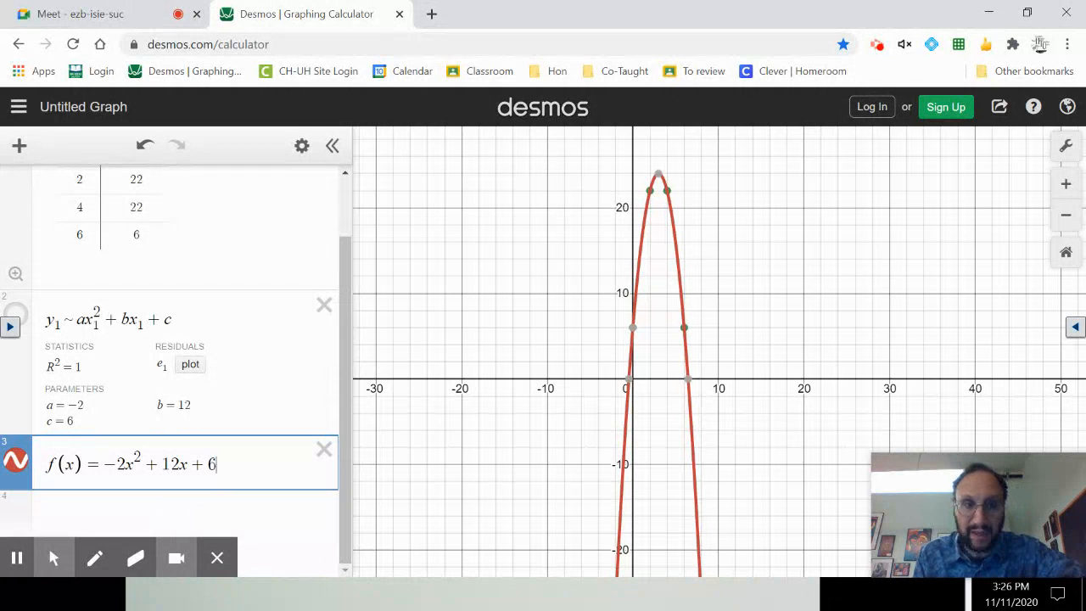
left_click(203, 509)
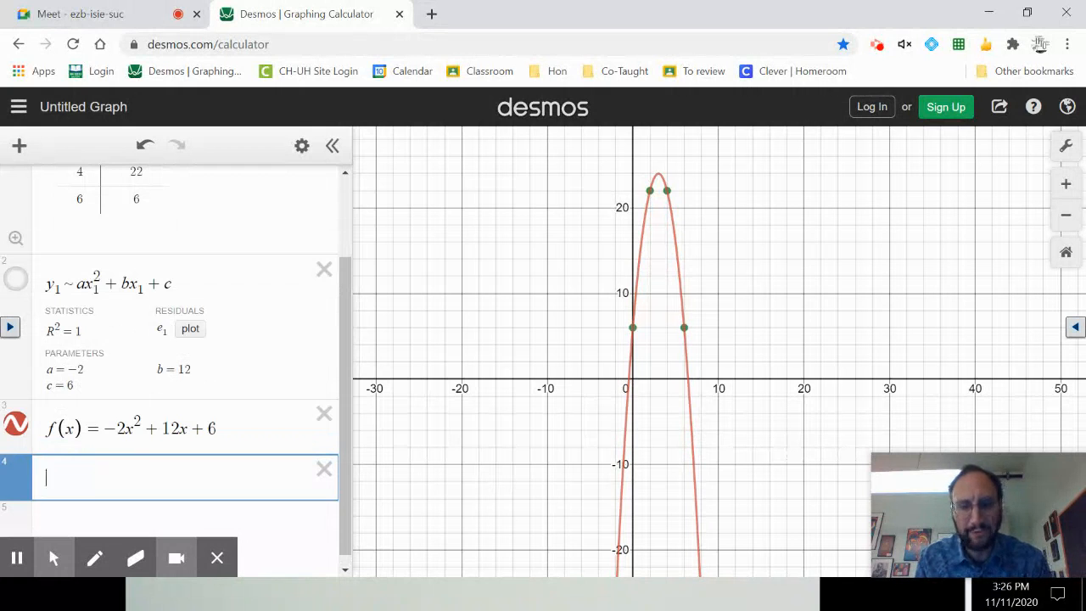
type("f(")
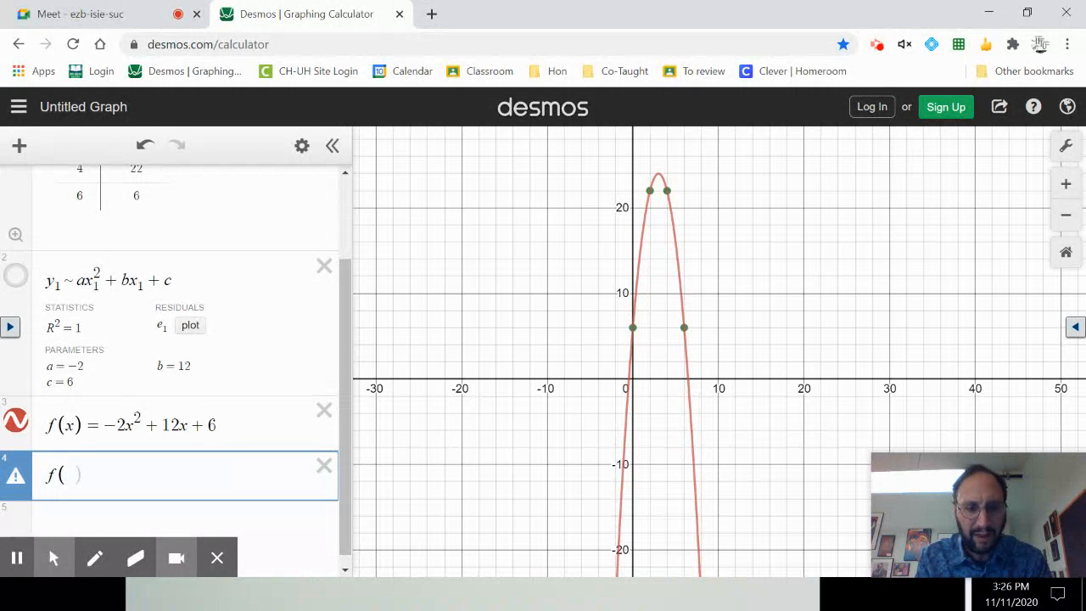
type("5")
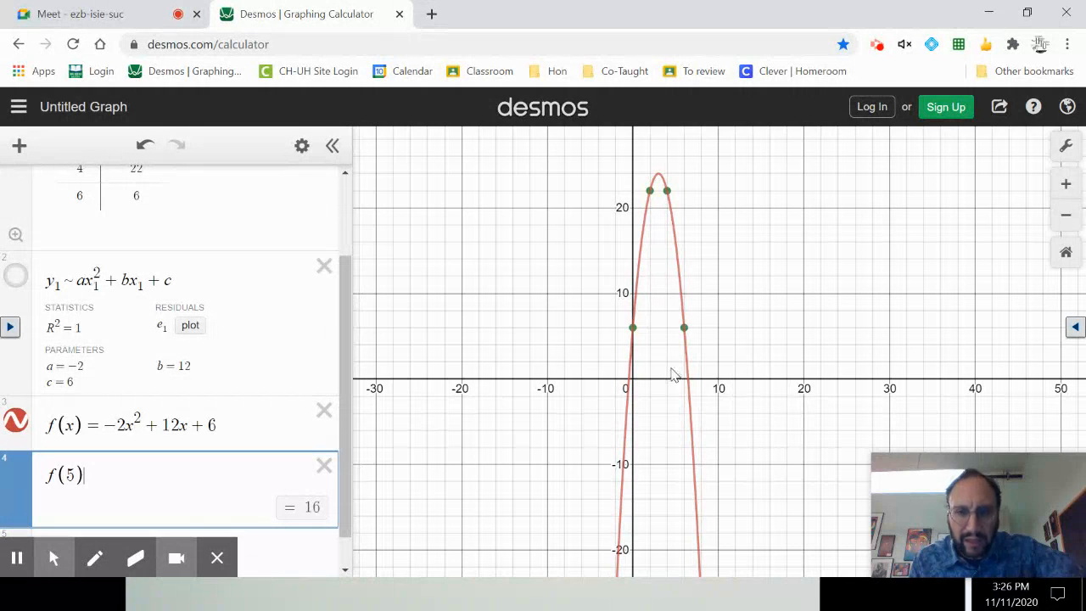
left_click(695, 264)
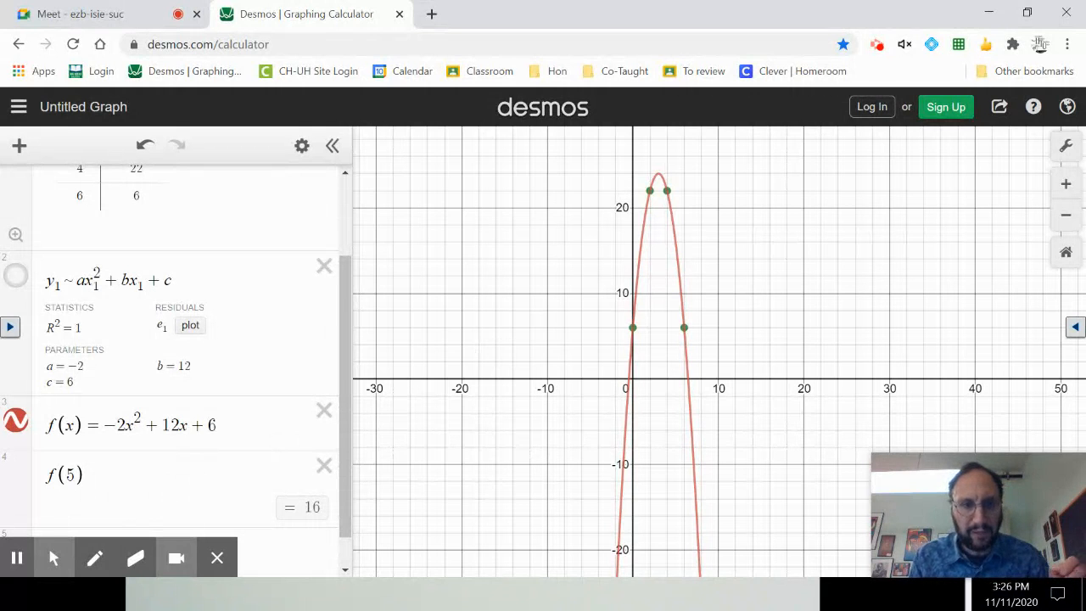
scroll(169, 356, "down", 1)
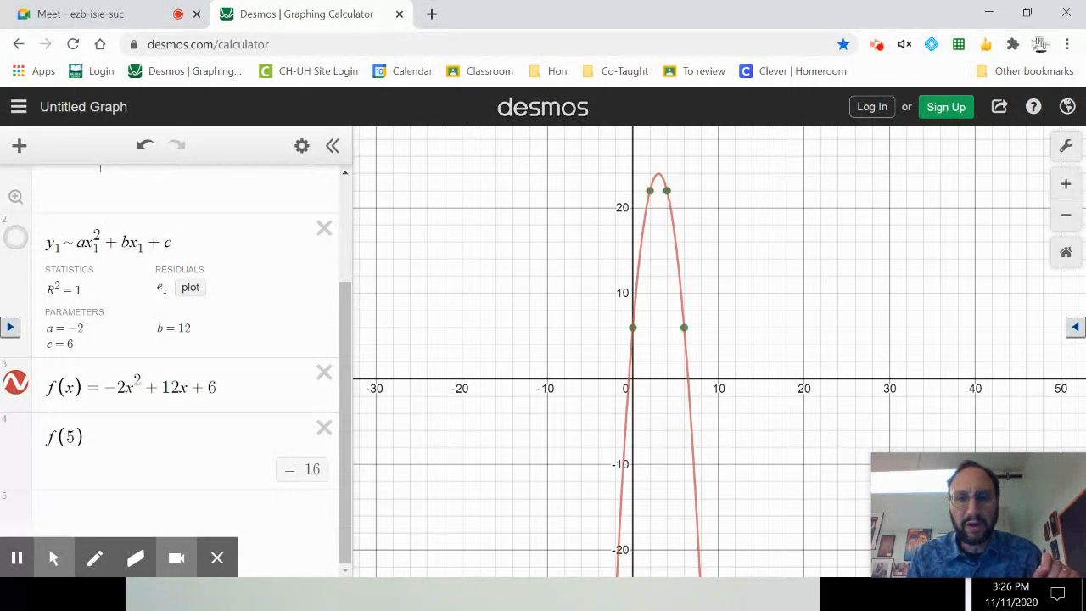
Graph the horizontal line y = 20 in a new expression below f(5).
left_click(104, 509)
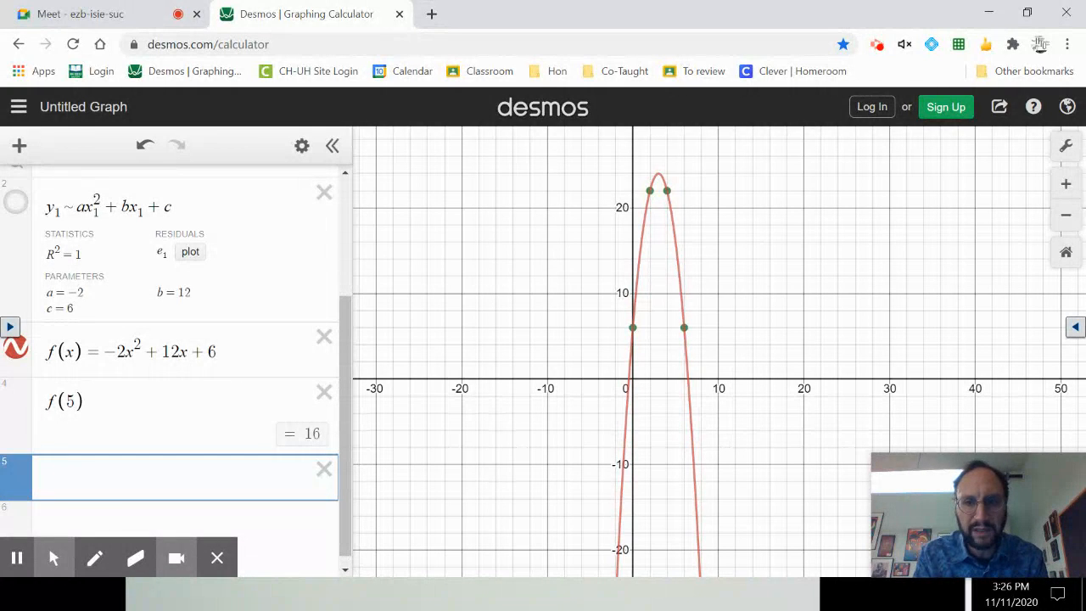
type("y=2-")
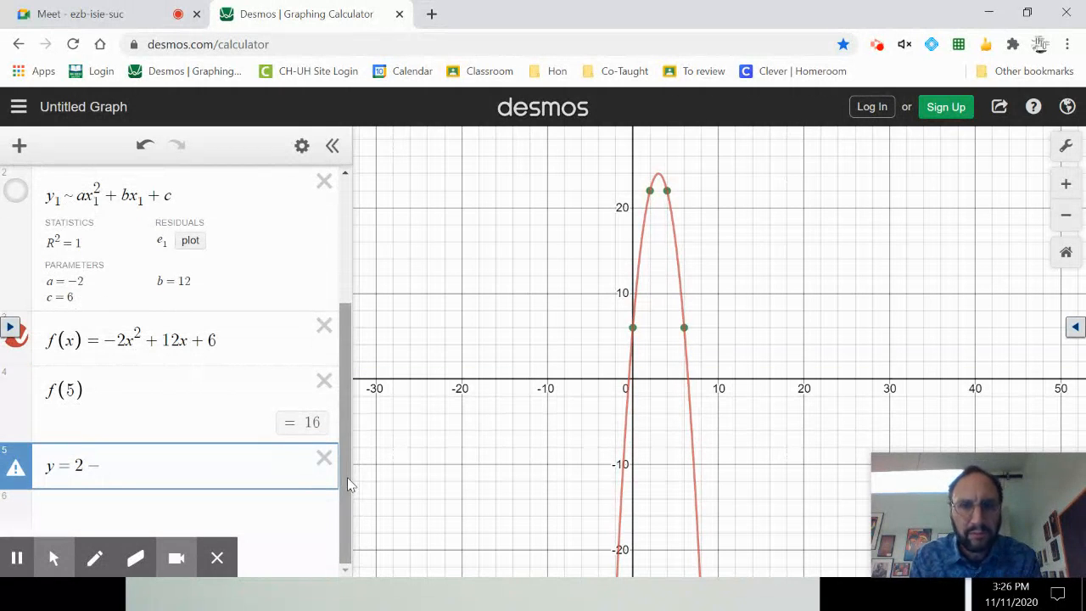
key("BackSpace")
key("BackSpace")
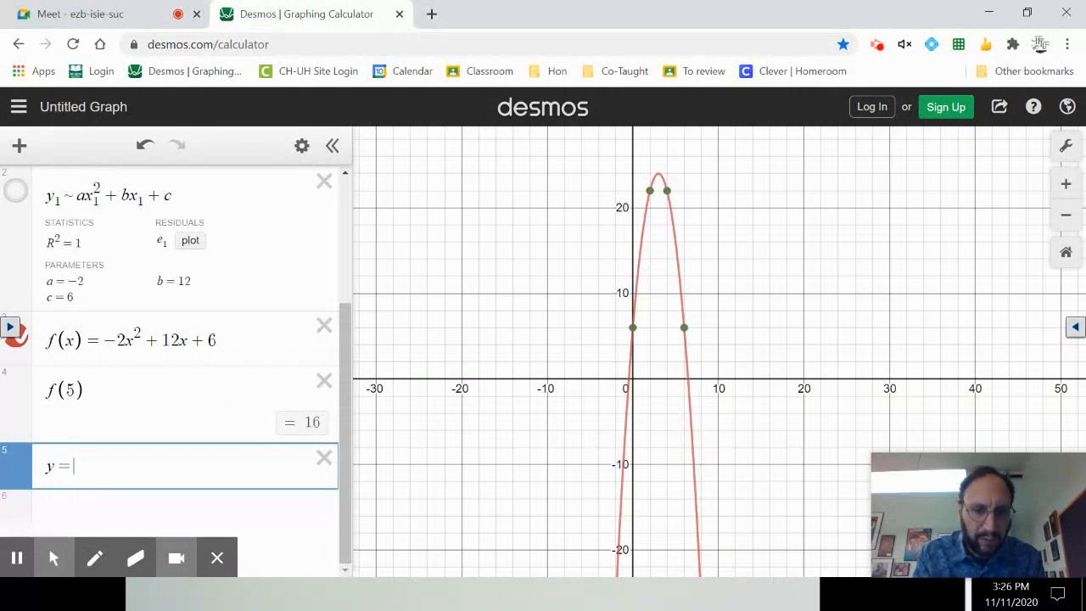
type("20")
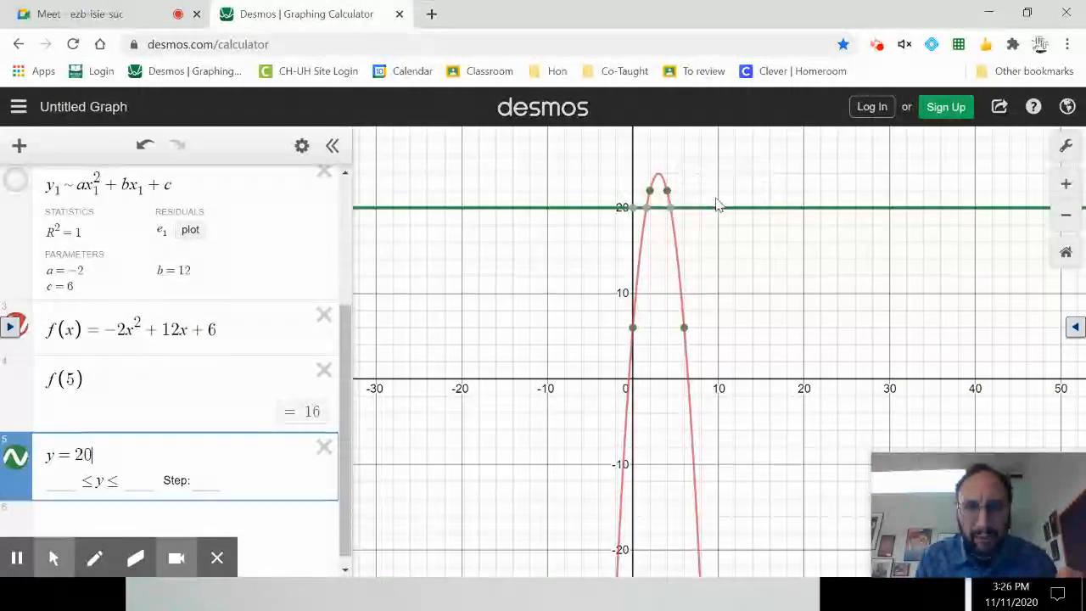
Display the coordinate labels of both points where the line y = 20 intersects the parabola.
left_click(646, 212)
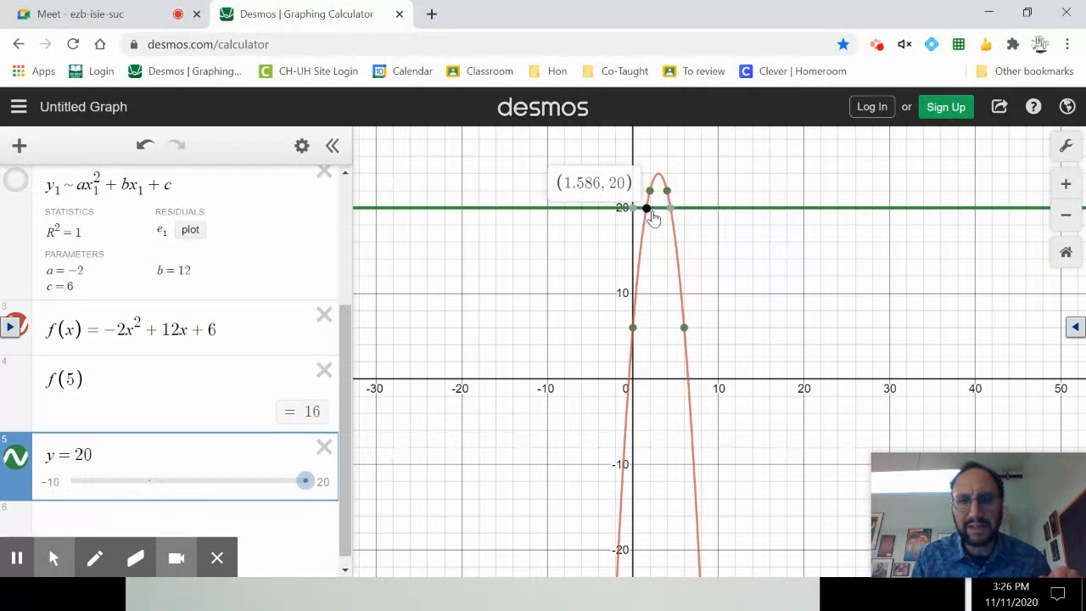
left_click(669, 211)
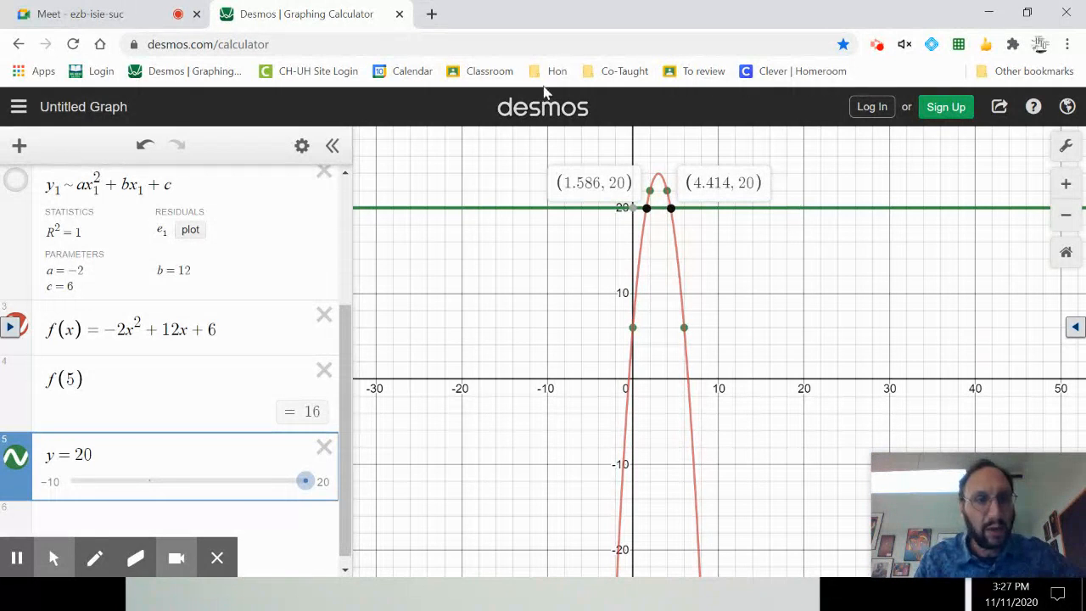
scroll(279, 227, "up", 3)
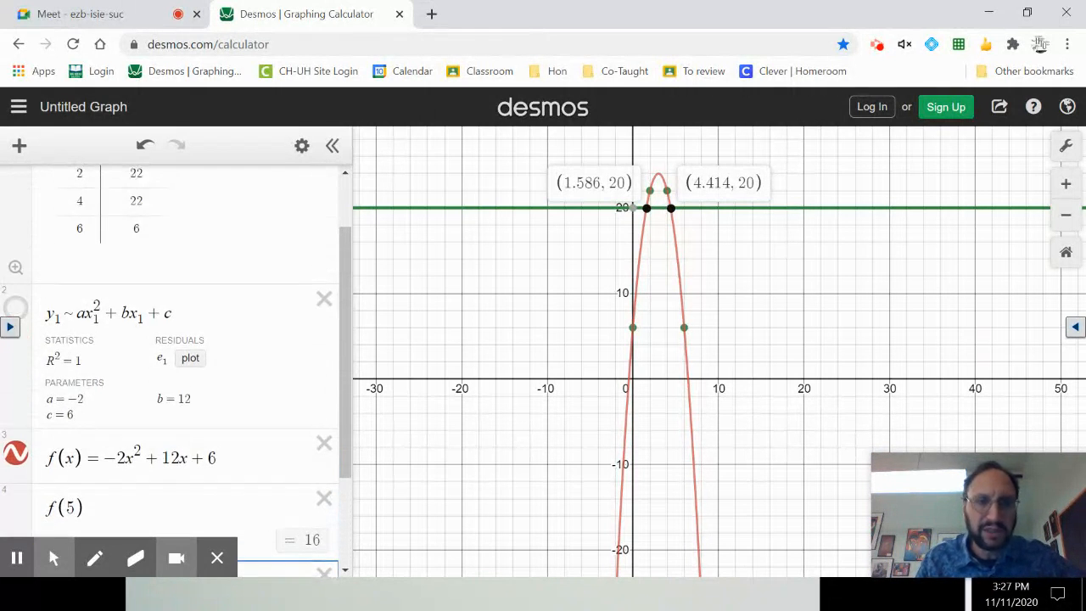